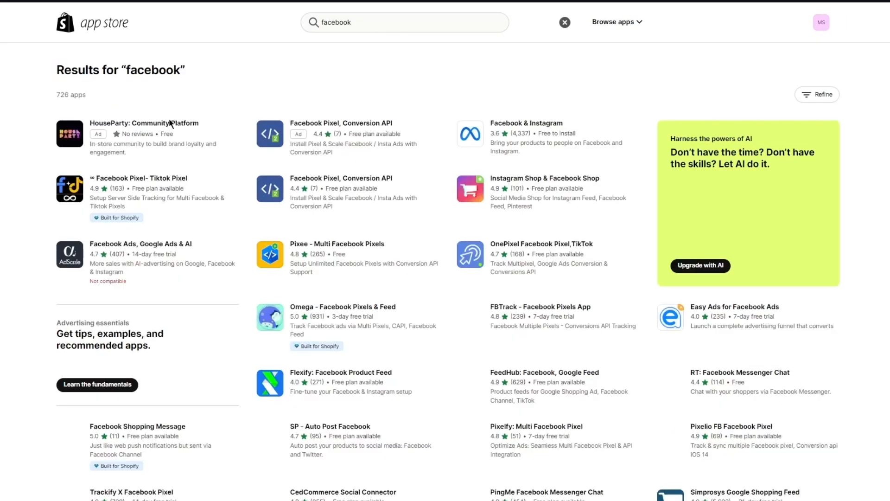
Install Meta's Facebook & Instagram app from the search results and add it as a sales channel
left_click(531, 124)
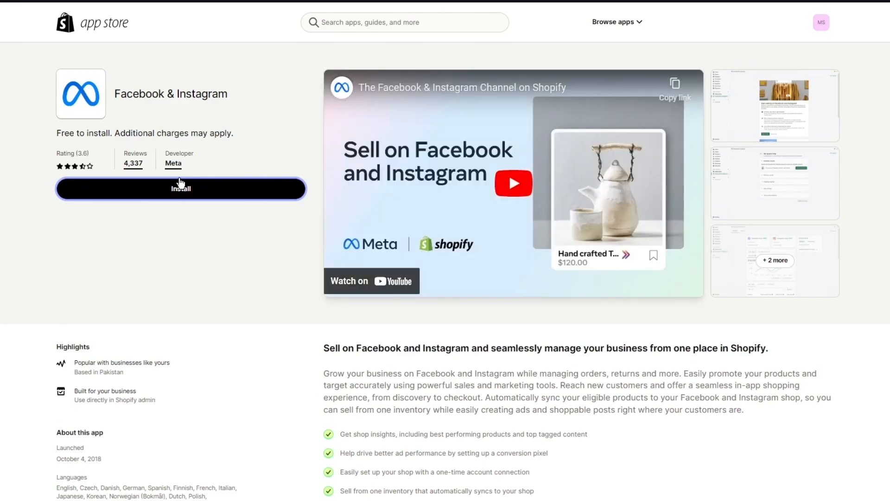
left_click(181, 188)
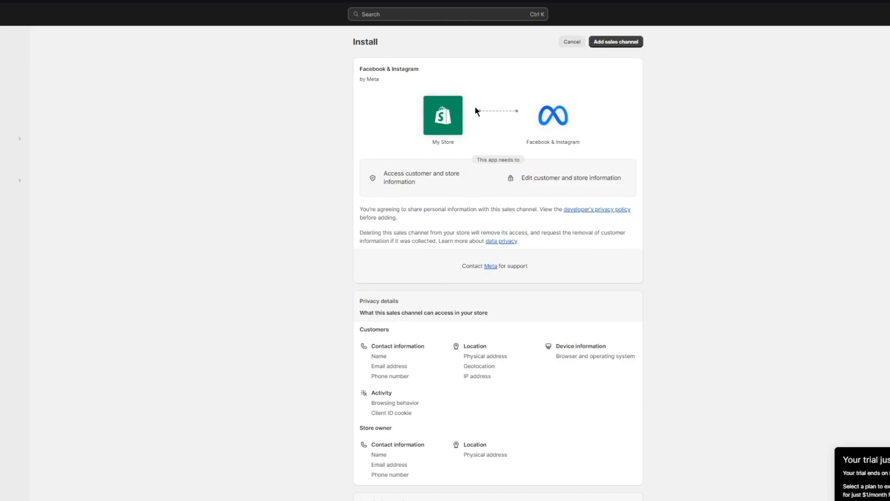
left_click(610, 42)
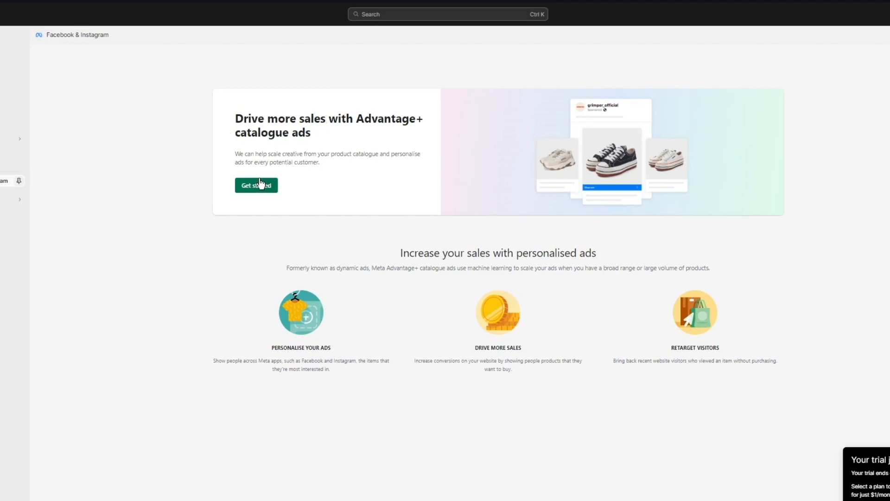
Start the Advantage+ catalogue ads setup in the Facebook & Instagram channel
left_click_drag(403, 253, 763, 250)
left_click(762, 246)
left_click(255, 186)
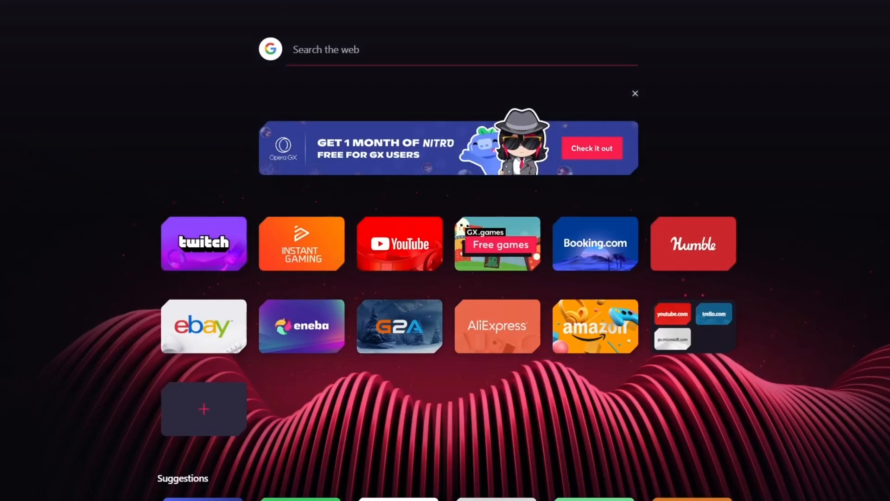
Open the Facebook site through a web search for "facebook" and look through the home feed
type("fa")
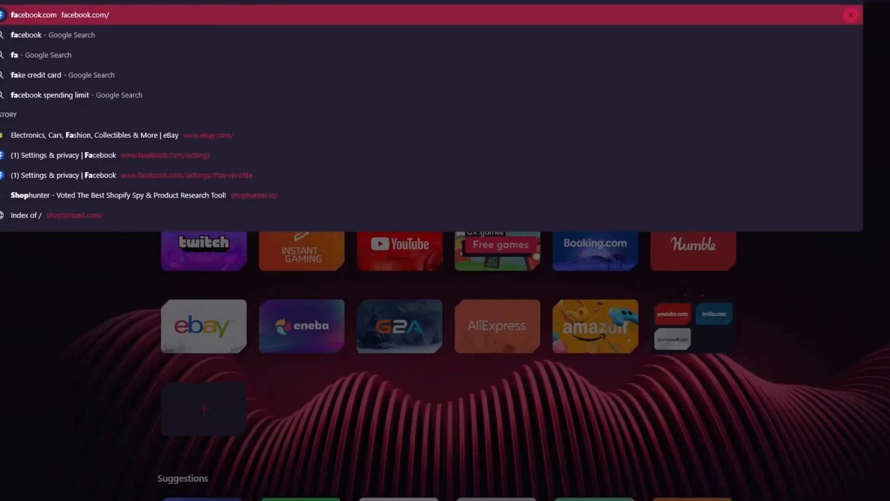
key("Return")
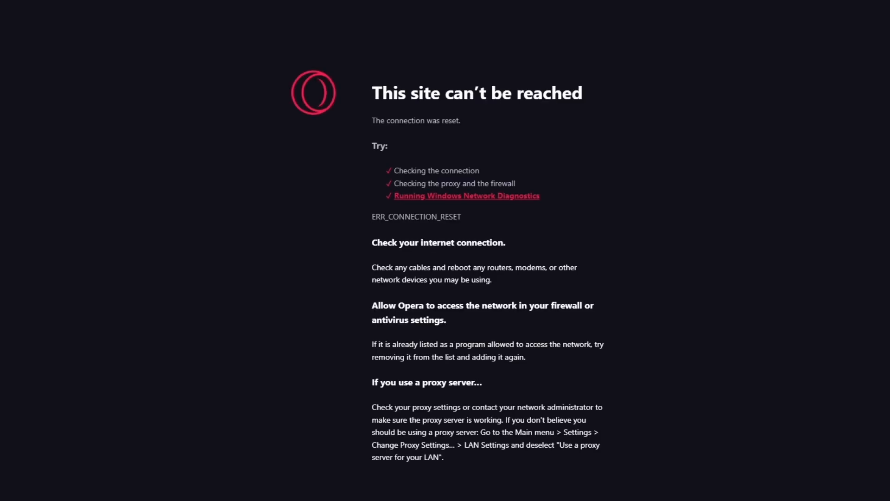
type("facebook]")
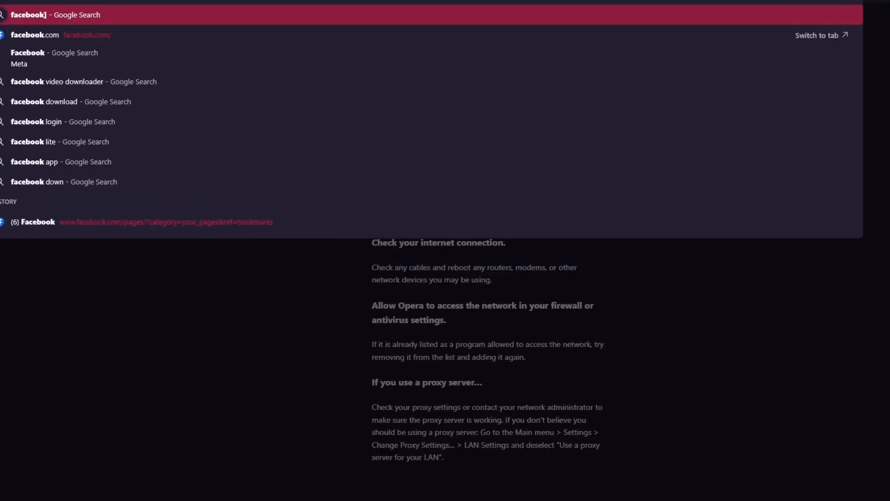
key("Return")
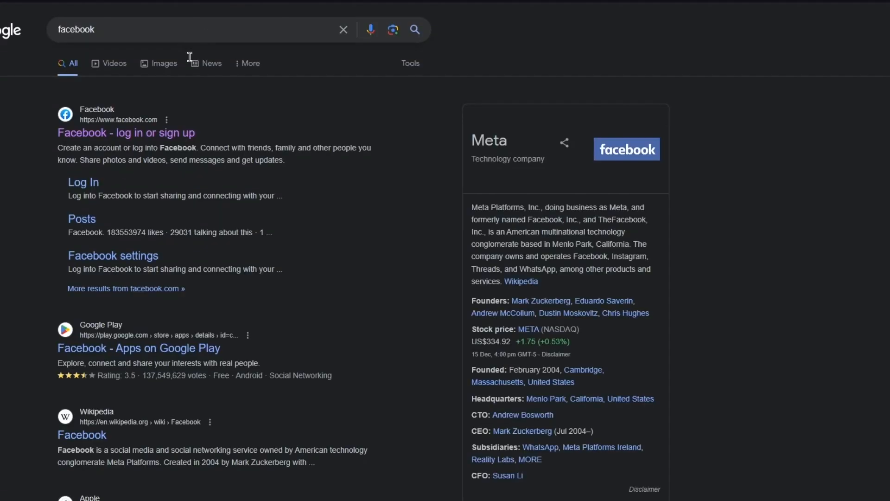
left_click(143, 133)
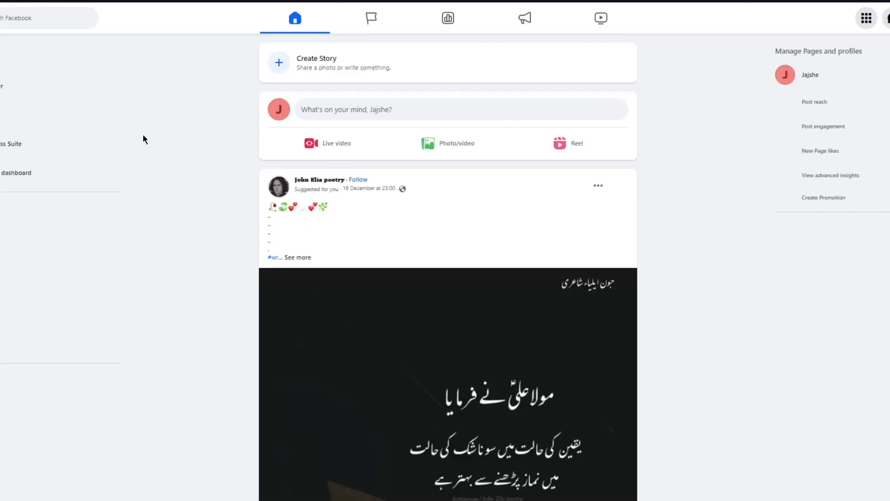
scroll(143, 134, "down", 4)
scroll(143, 135, "down", 13)
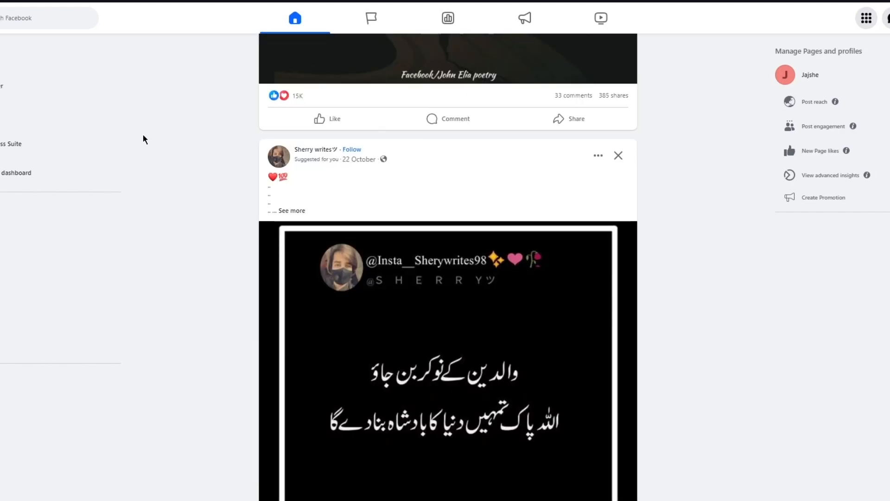
scroll(595, 216, "up", 17)
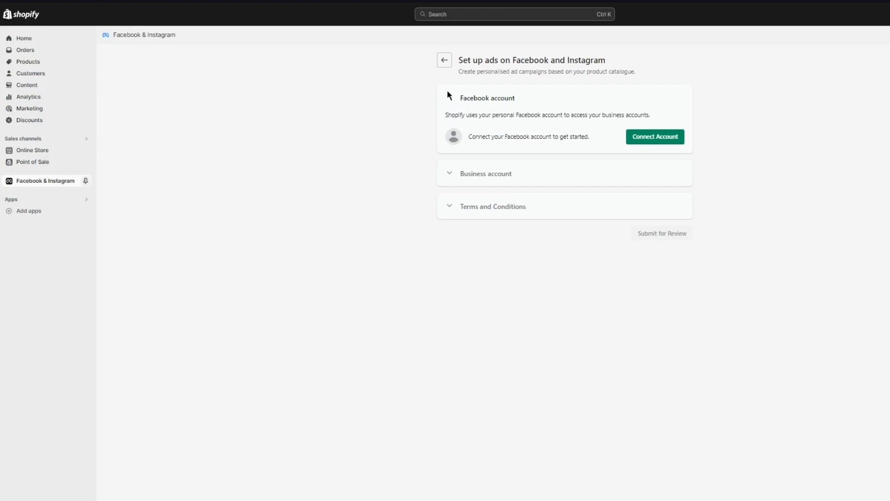
Connect the Facebook account to the ads setup, along with the business account Not Your Typical Brown Singer
left_click(649, 136)
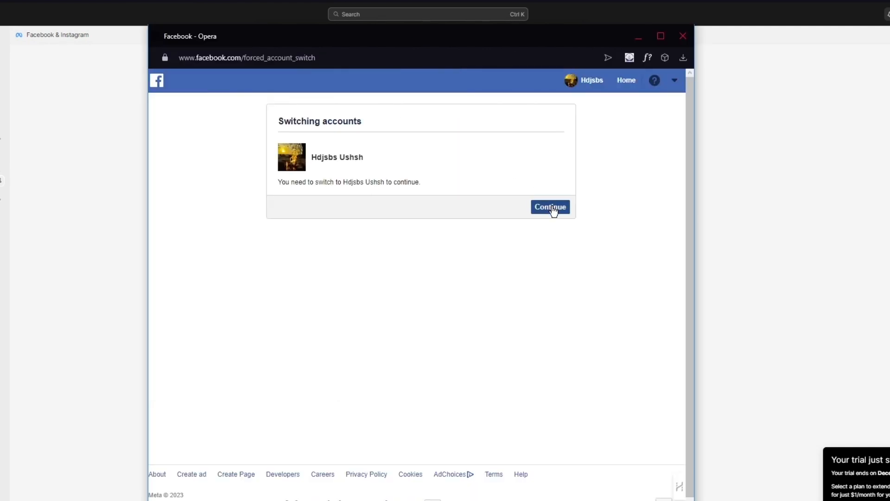
left_click(550, 206)
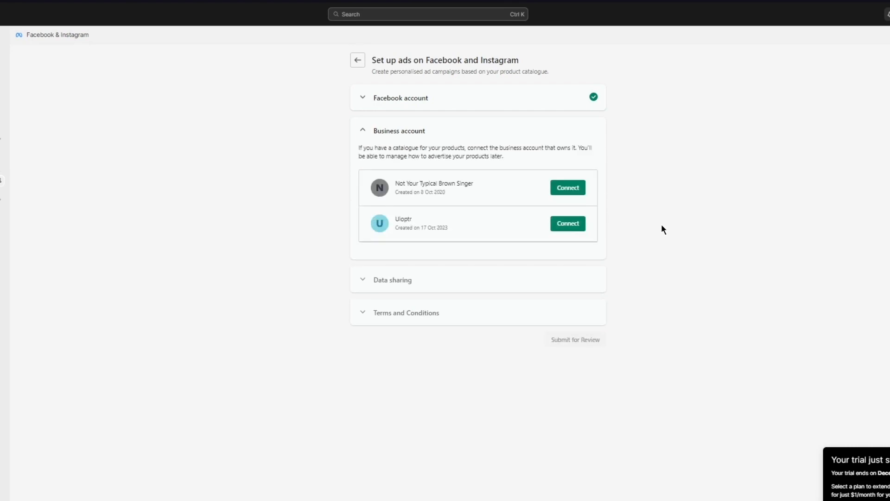
left_click(573, 190)
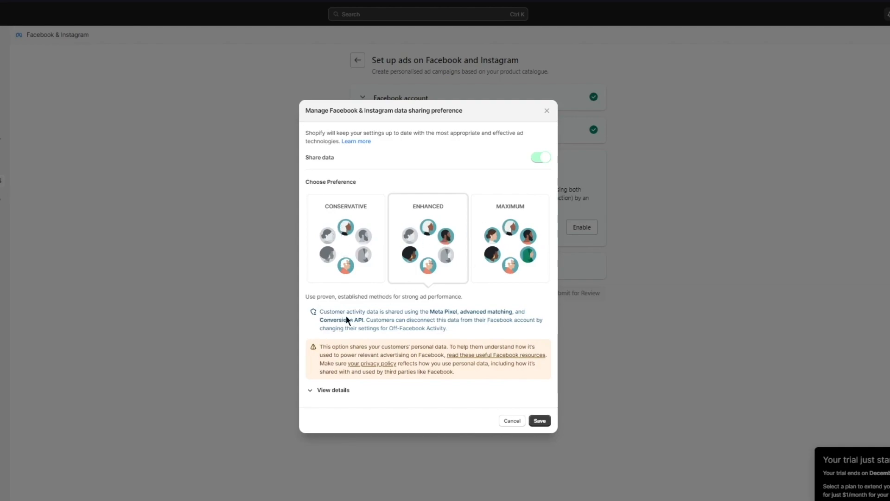
Compare the Conservative, Enhanced and Maximum data sharing options and set the preference to Enhanced
left_click_drag(323, 345, 422, 347)
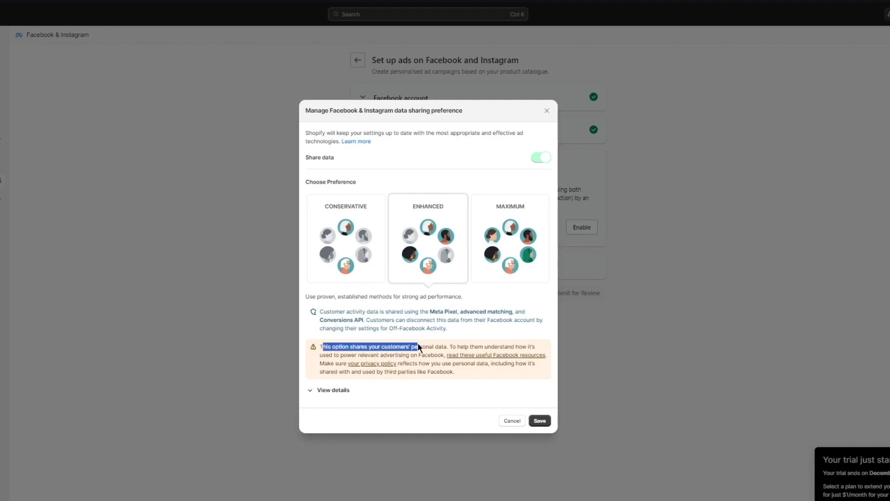
left_click(469, 329)
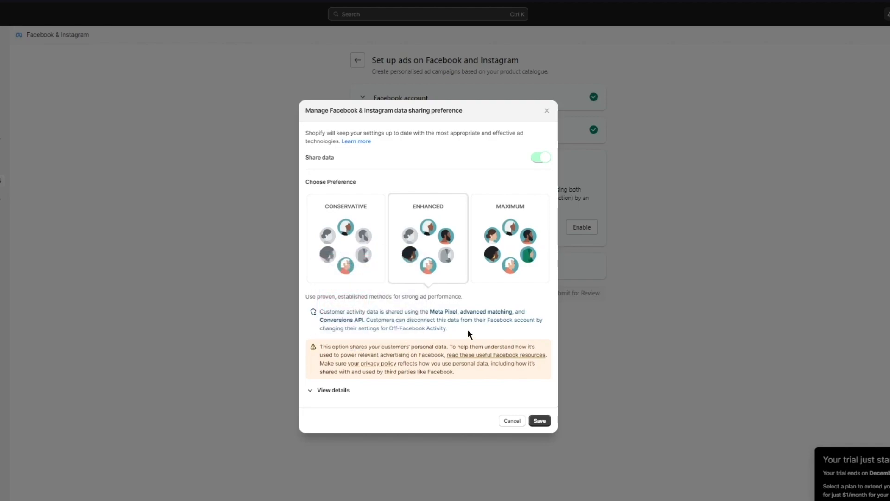
left_click(342, 234)
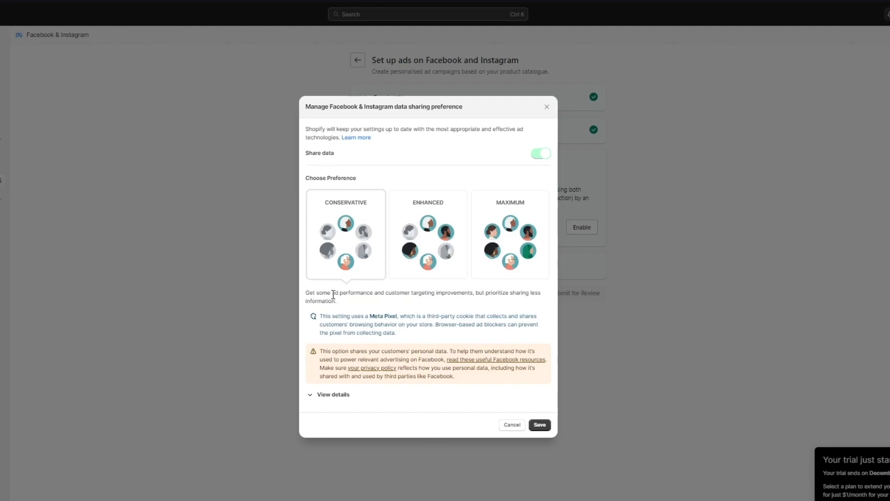
left_click(401, 240)
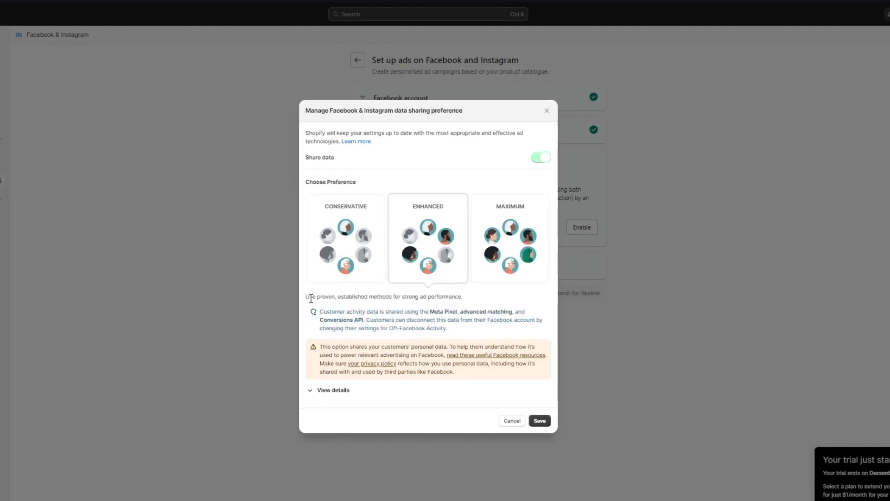
left_click(505, 247)
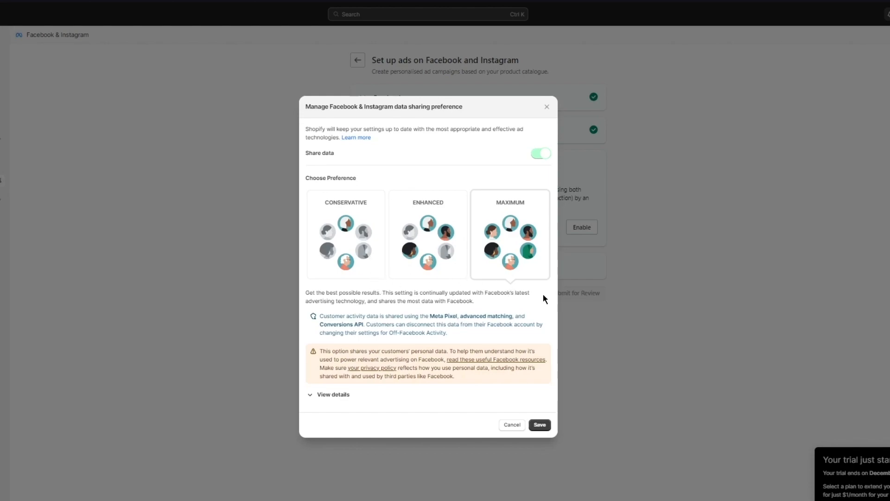
left_click(439, 232)
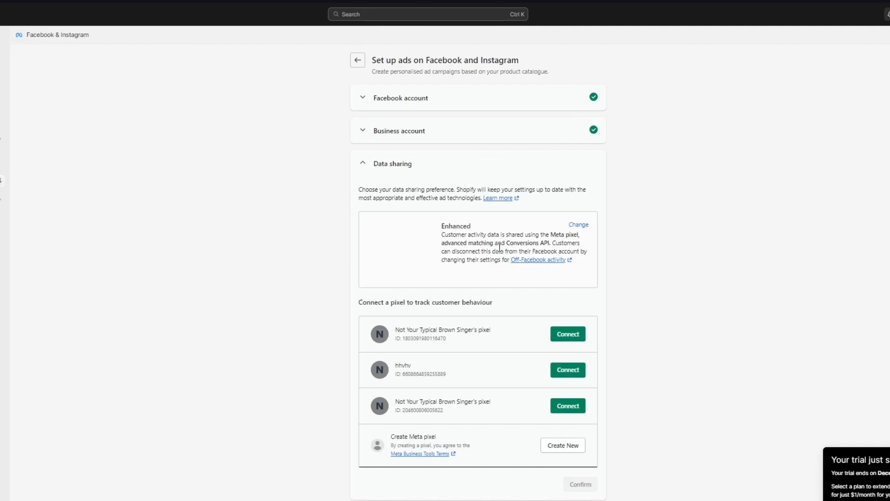
Connect the first listed Not Your Typical Brown Singer's pixel to track customer behaviour
scroll(628, 268, "down", 1)
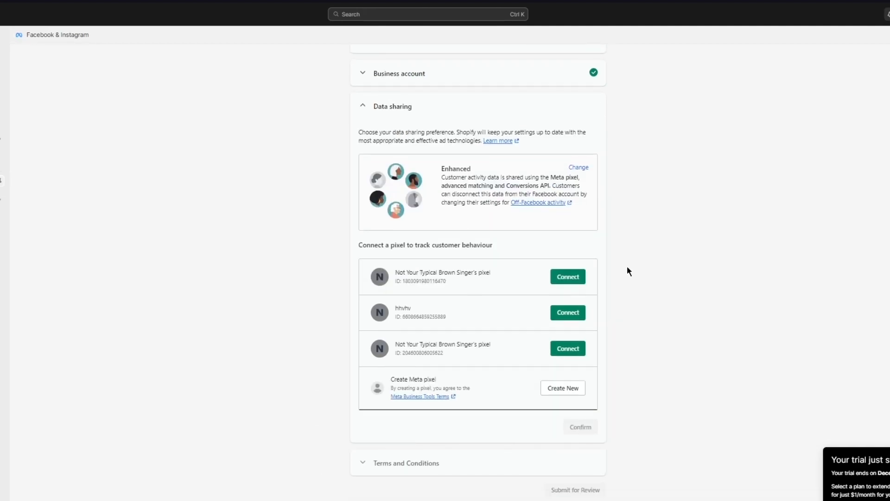
left_click_drag(444, 243, 461, 240)
left_click(567, 277)
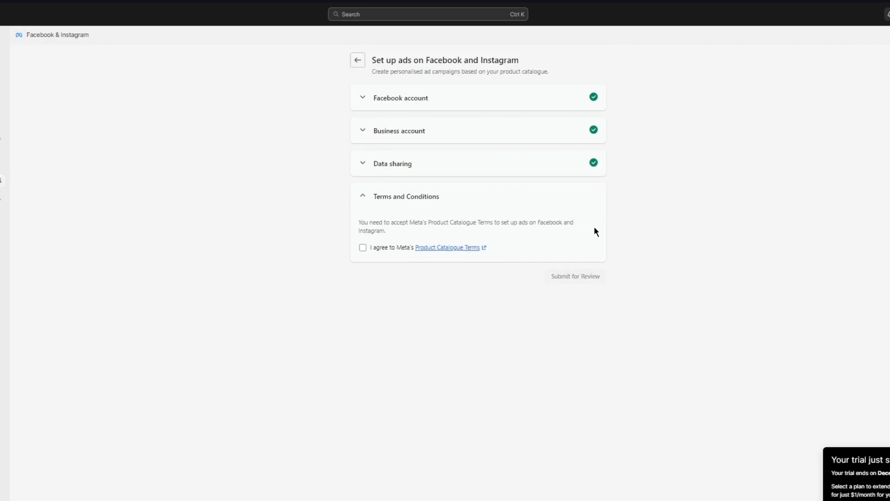
Agree to Meta's Product Catalogue Terms and submit the ads setup for review
left_click(363, 248)
left_click(574, 223)
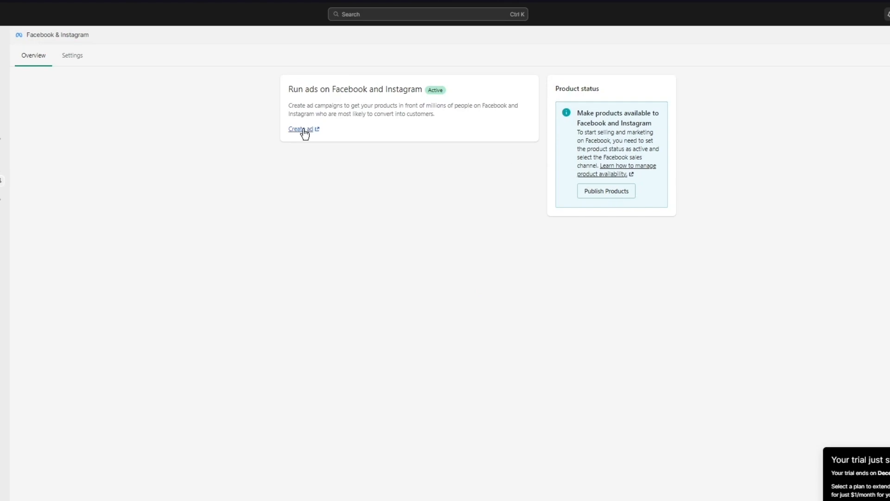
Go to publishing products for Facebook and Instagram and review the options for adding or finding products to sell
left_click(606, 195)
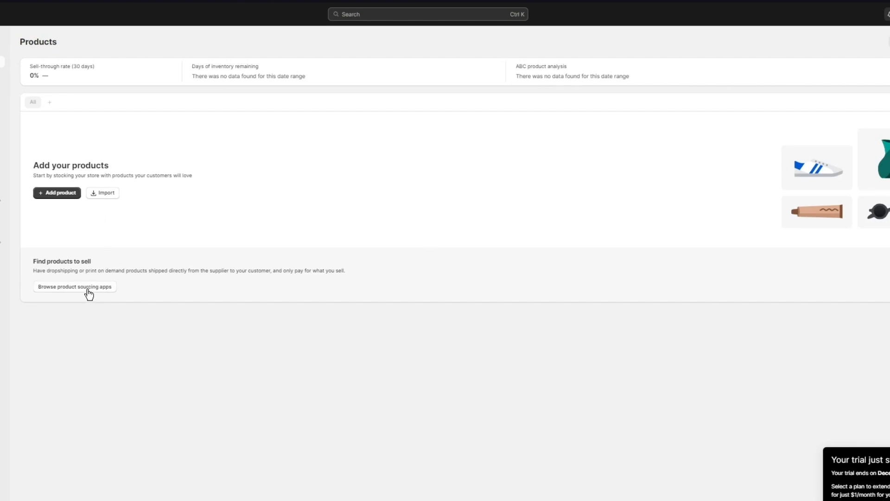
left_click_drag(31, 262, 109, 254)
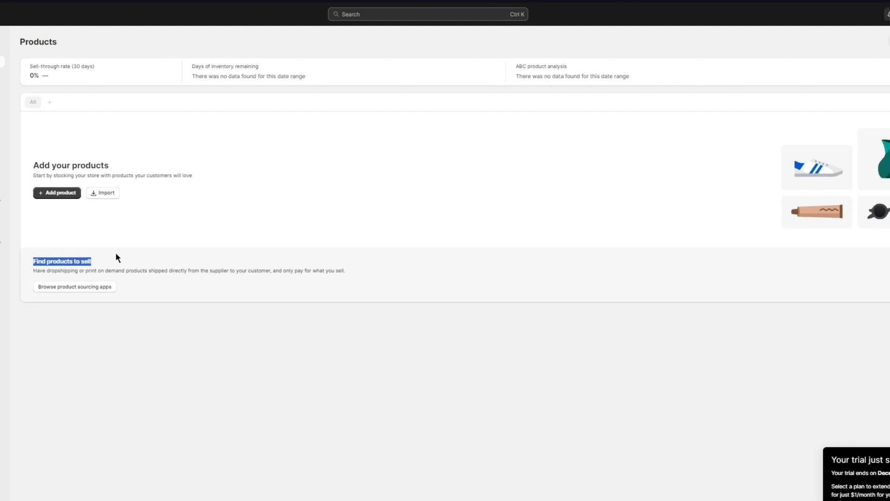
left_click(284, 245)
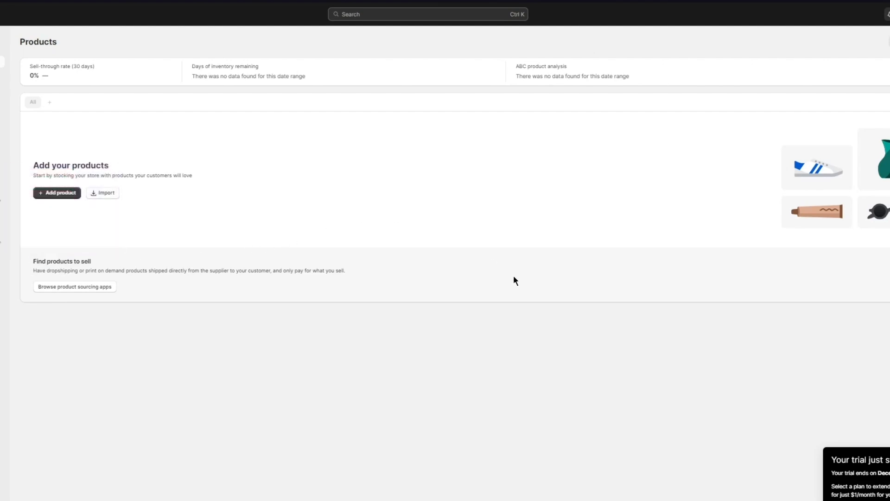